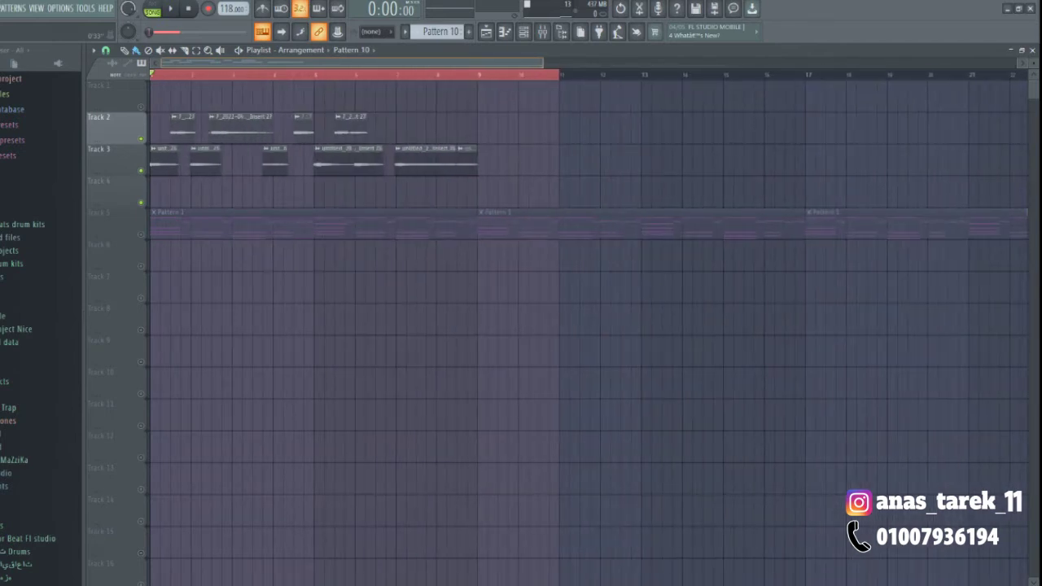
scroll(589, 325, "up", 2)
scroll(589, 325, "down", 1)
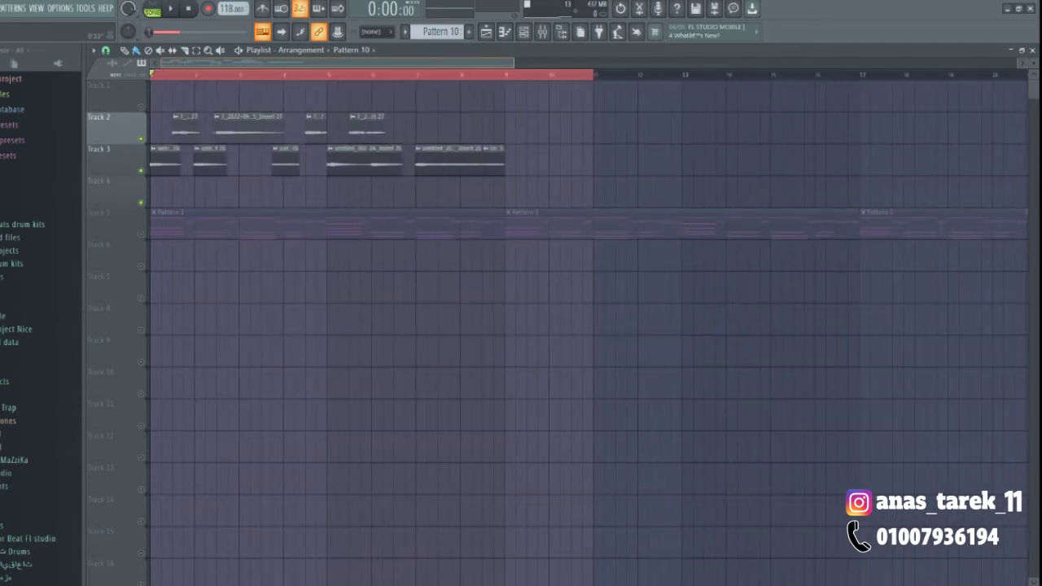
scroll(590, 326, "up", 3)
scroll(589, 325, "down", 2)
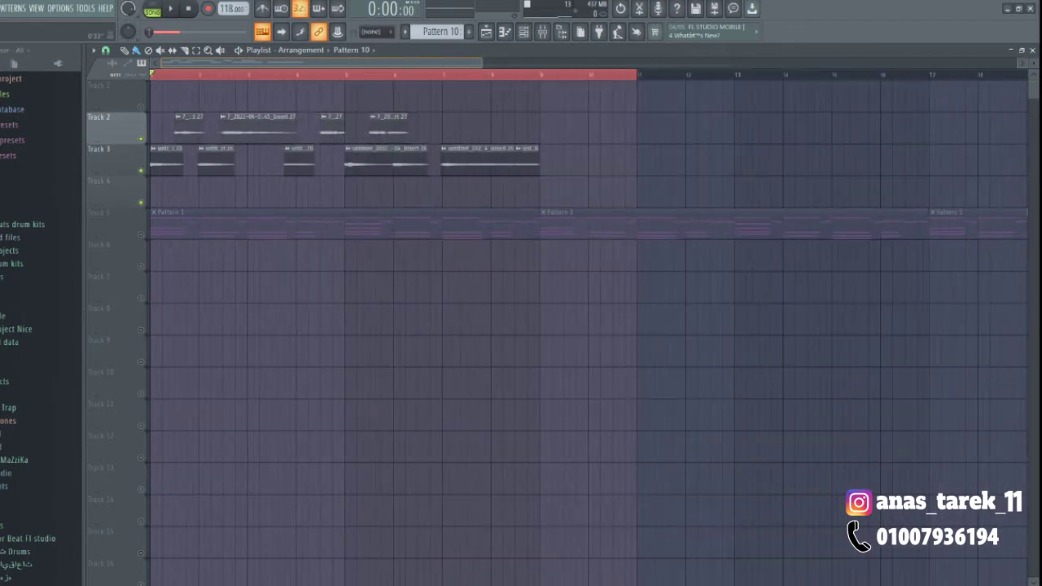
left_click_drag(482, 62, 527, 63)
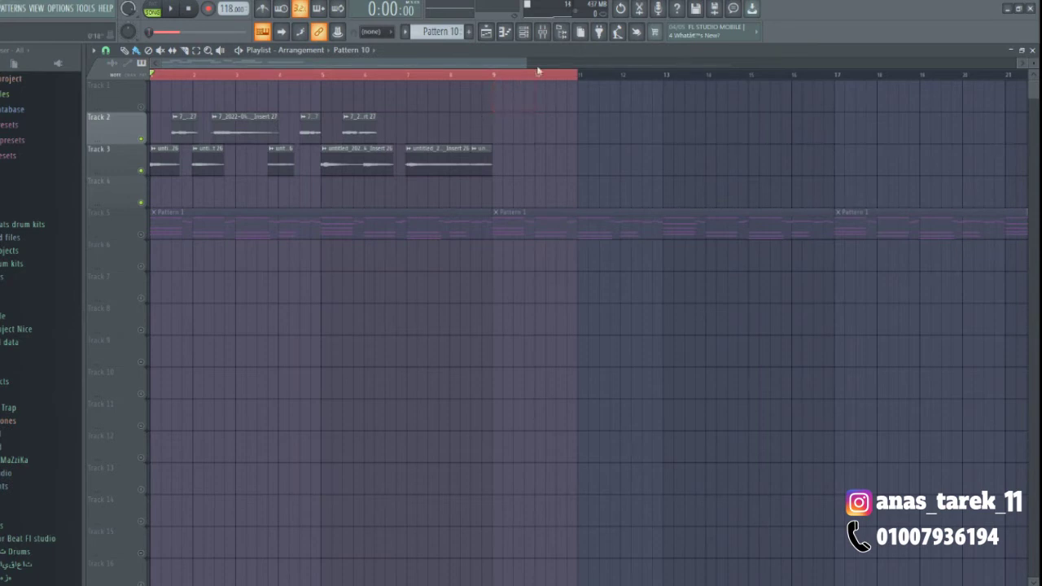
left_click_drag(527, 59, 646, 63)
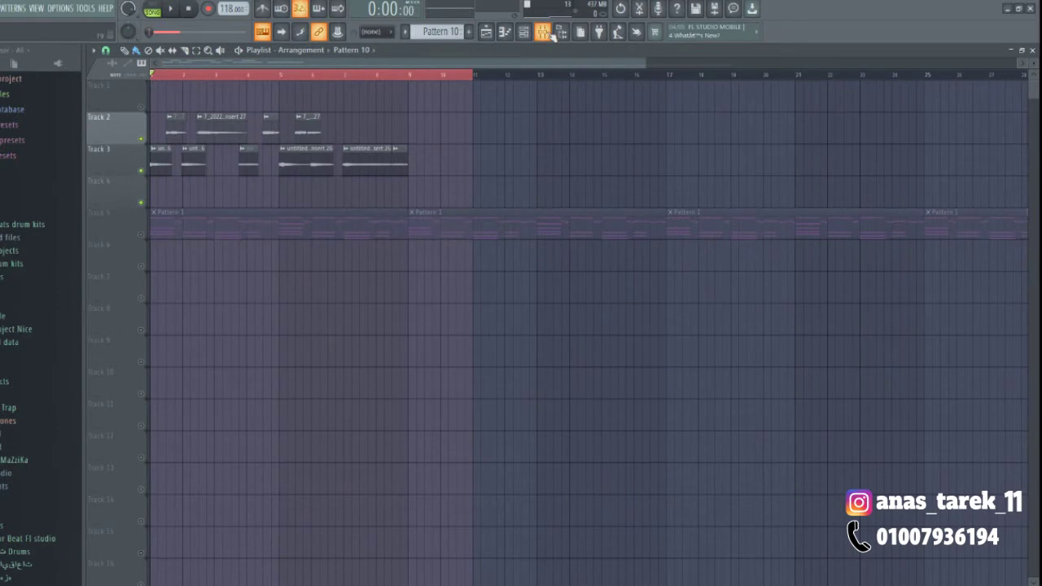
Step: Look over the vocal inserts in the mixer and play back the vocal clips on Tracks 2 and 3
left_click(543, 32)
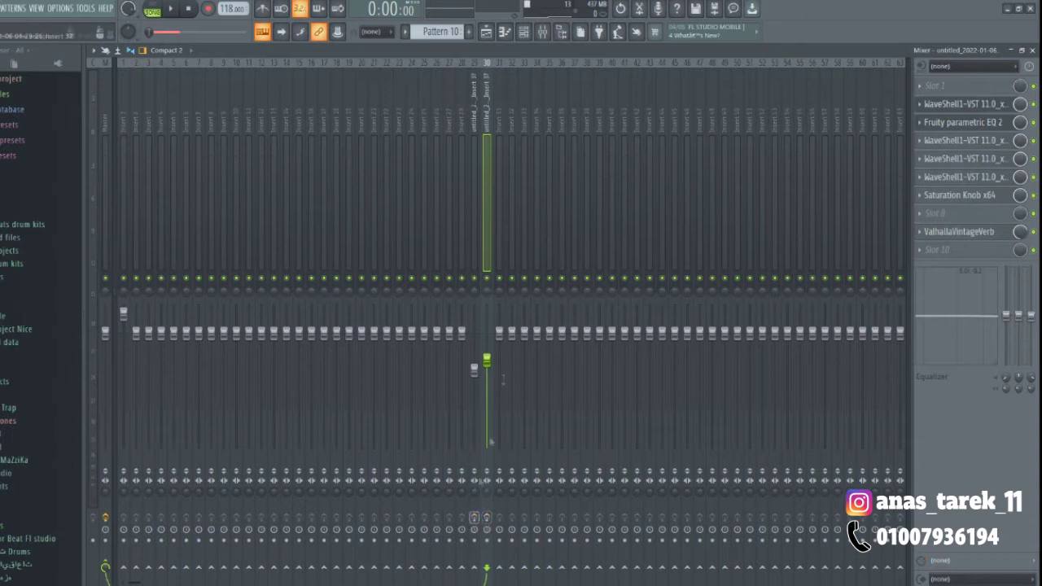
left_click(486, 32)
key("space")
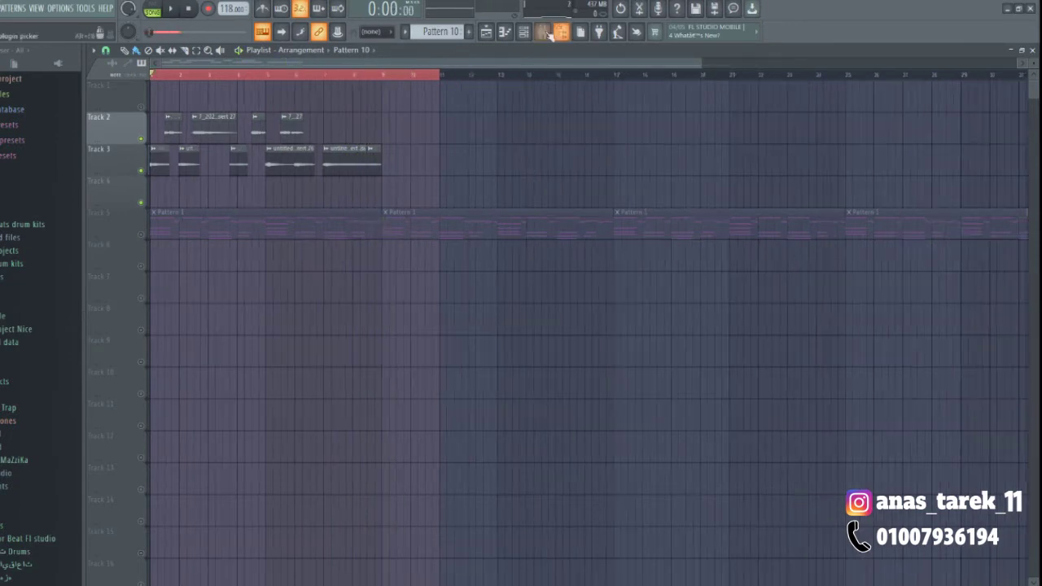
left_click(544, 33)
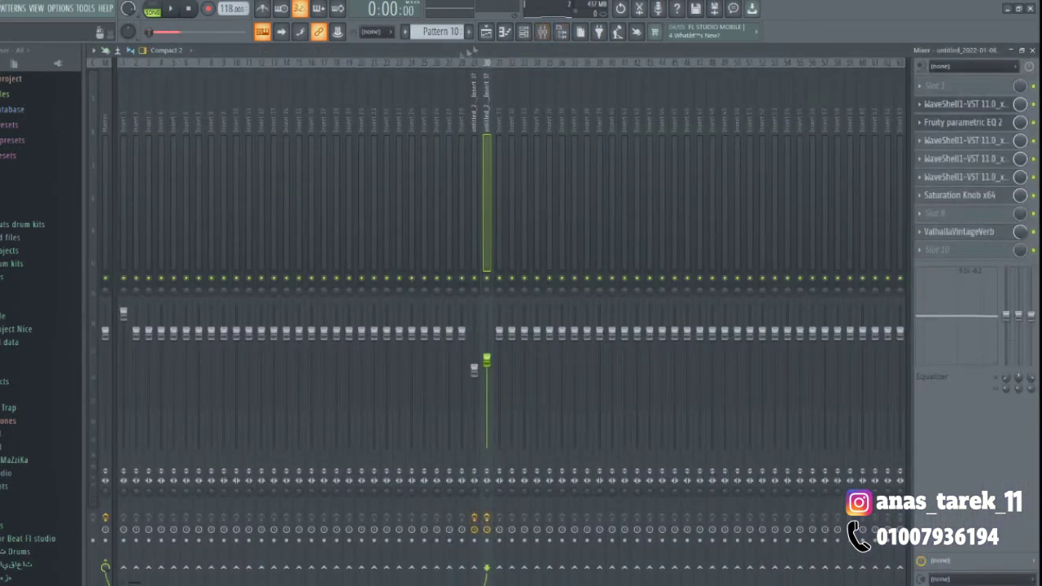
left_click(486, 32)
key("space")
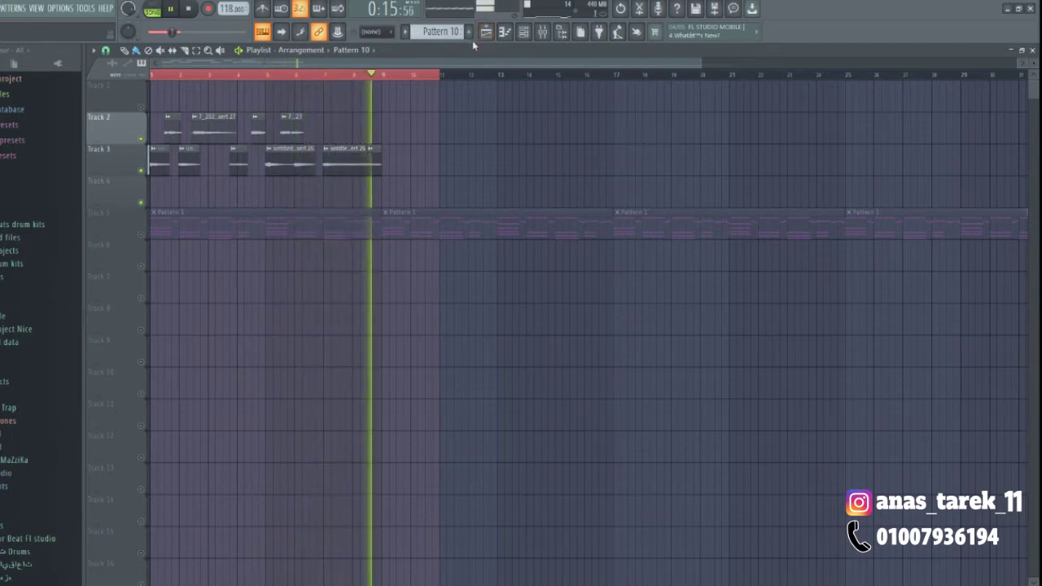
key("space")
Step: Unmute Track 5 to audition the vocals together with the Pattern 1 melody, and mute the track again
left_click(142, 236)
key("space")
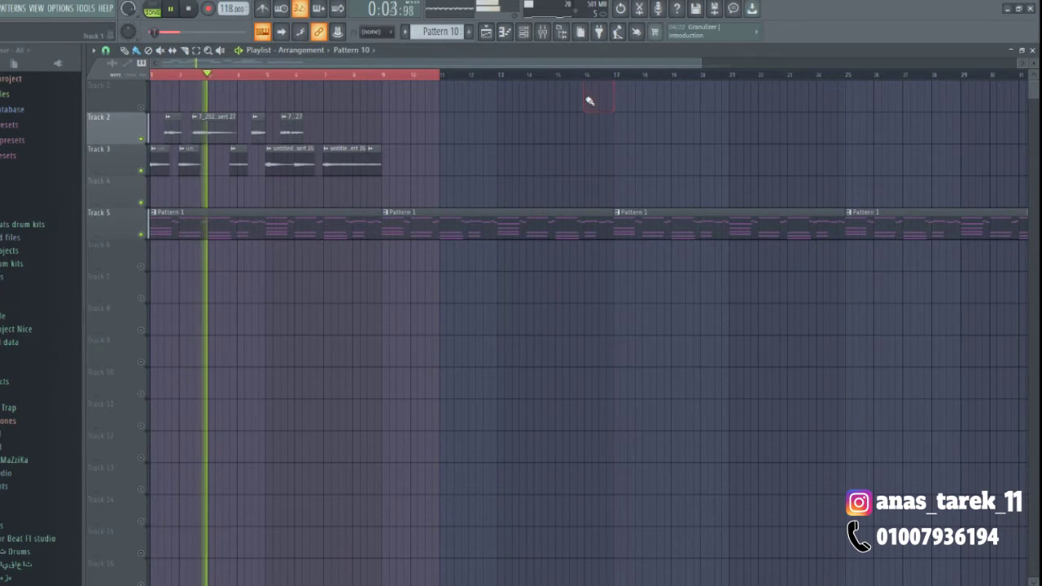
key("F6")
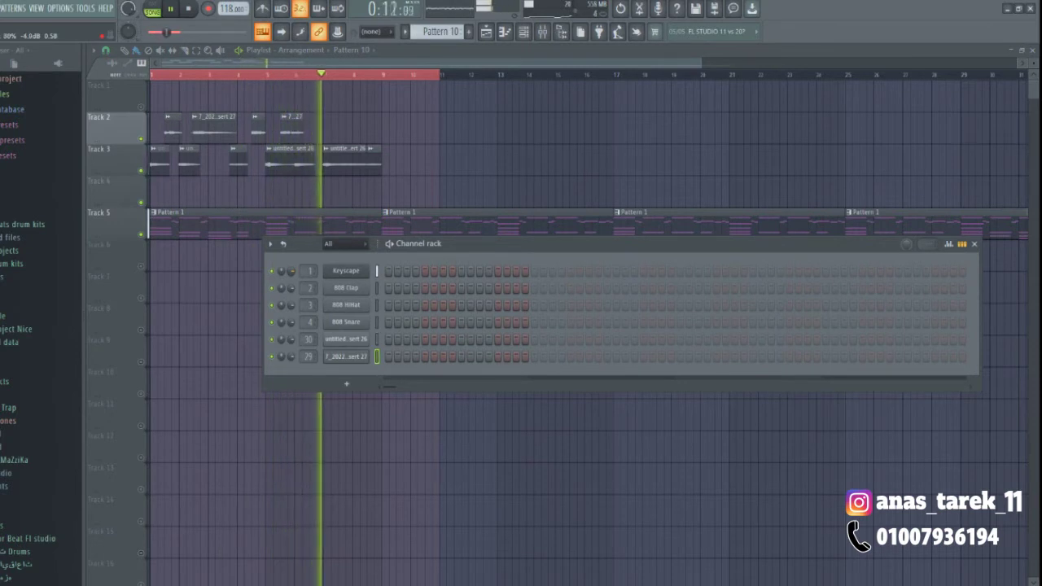
key("F6")
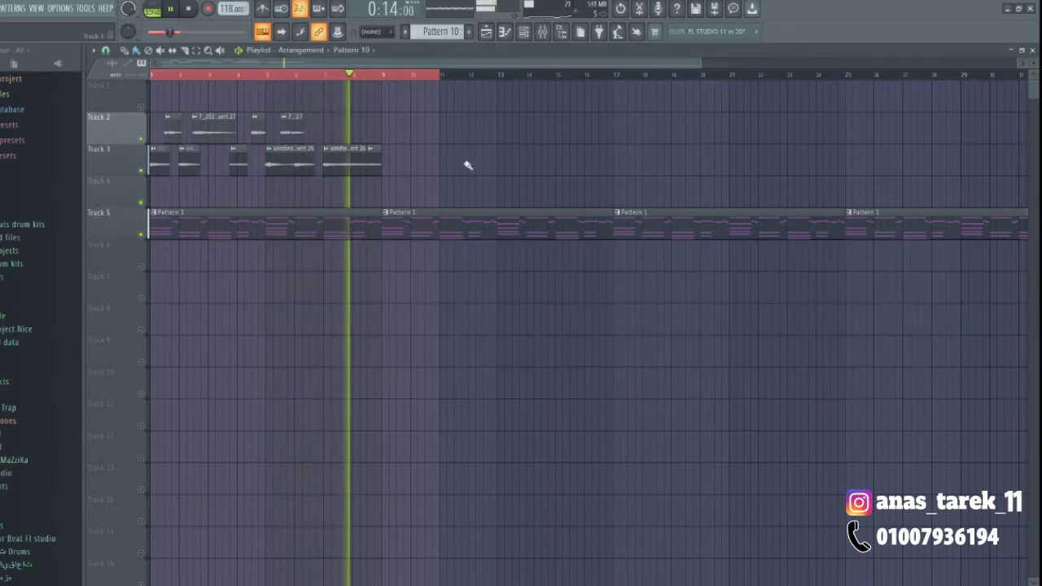
left_click(468, 166)
right_click(471, 165)
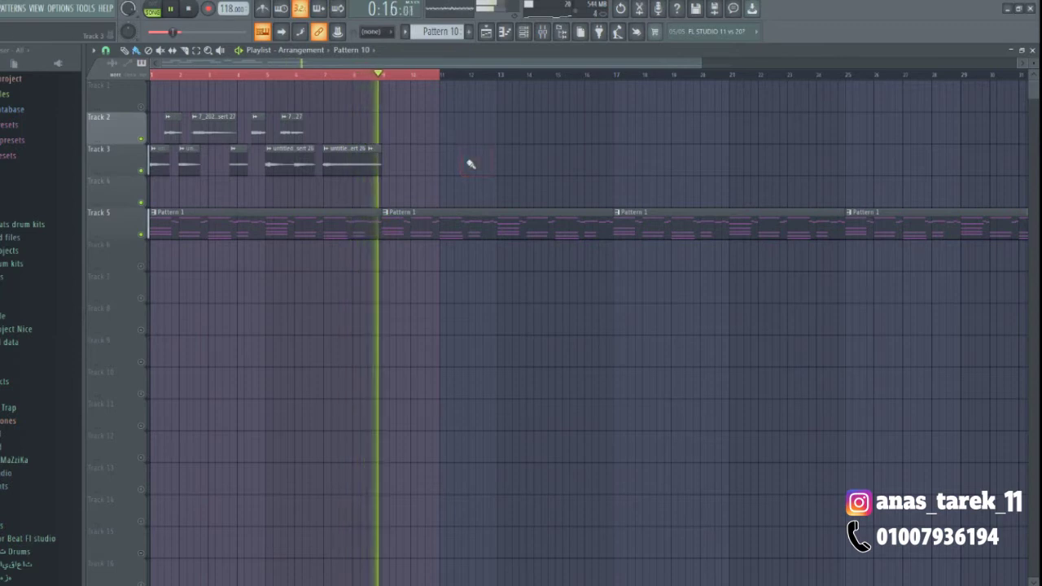
key("space")
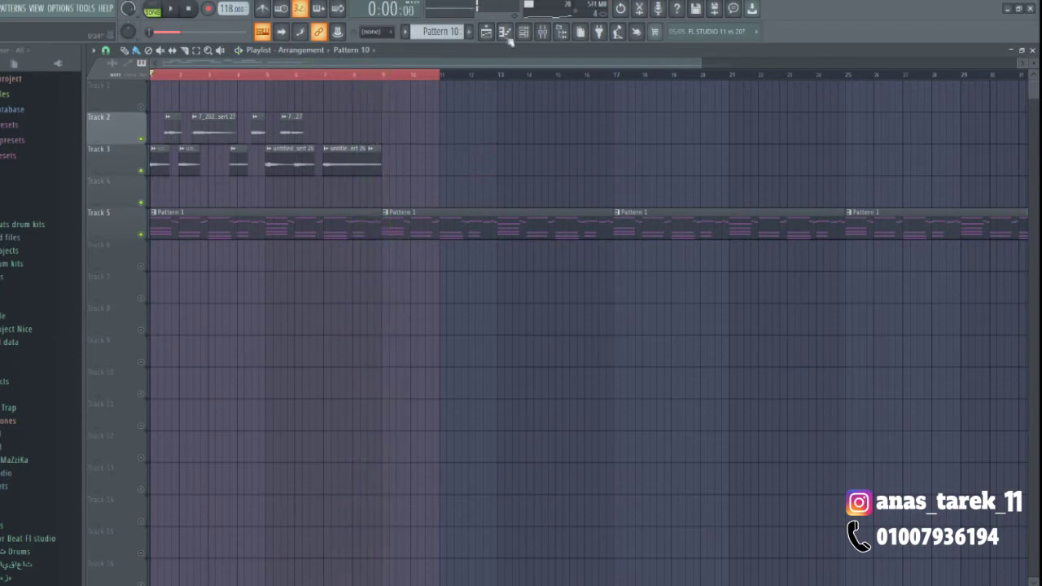
scroll(390, 236, "down", 3)
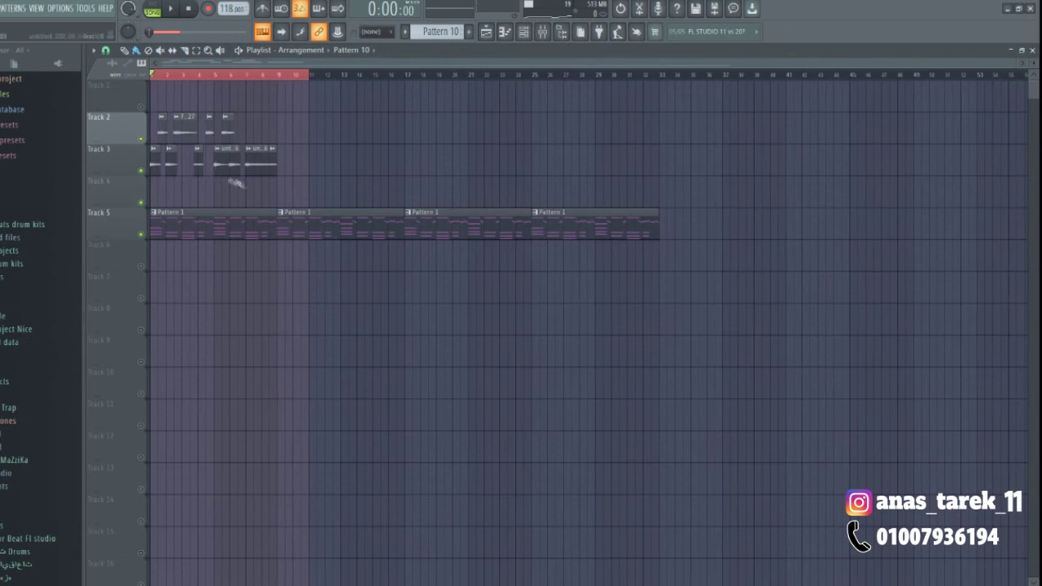
scroll(505, 82, "up", 3)
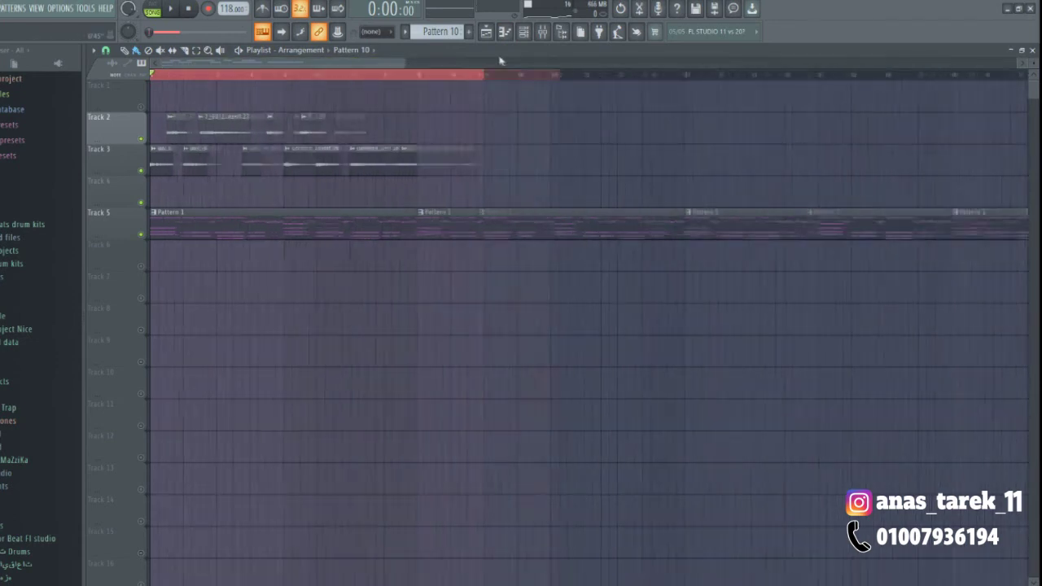
left_click(141, 235)
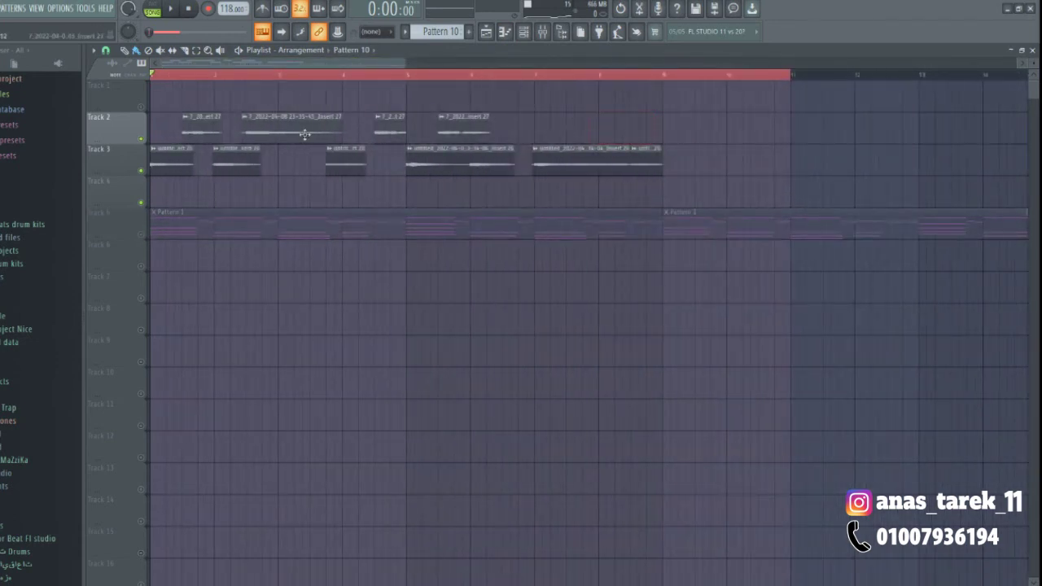
Step: Bypass all effects on mixer insert 30 except Waves Tune Real-Time, and audition the vocal after reviewing that plugin's settings
scroll(440, 66, "down", 1)
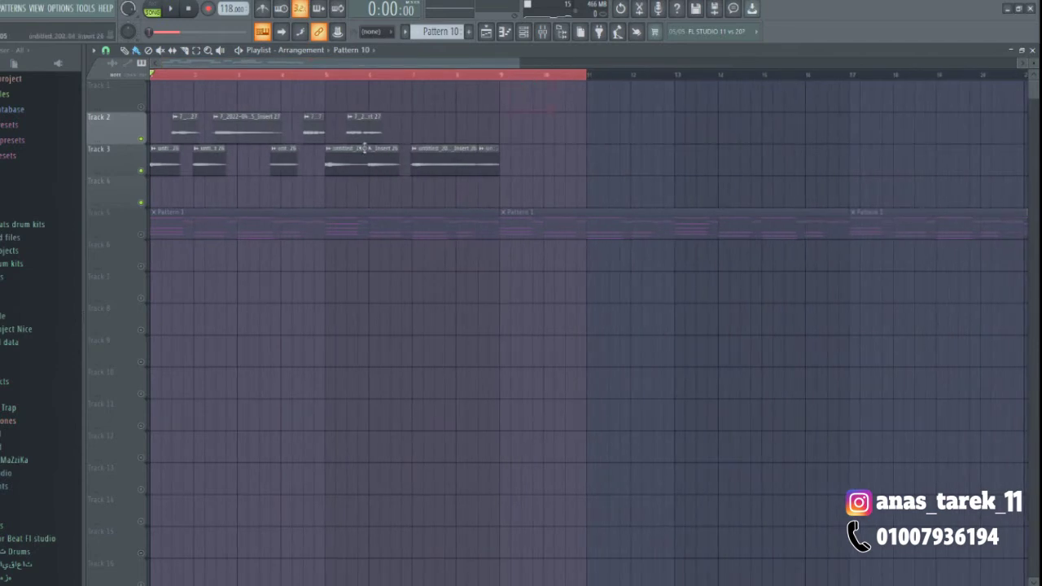
double_click(364, 149)
left_click(542, 31)
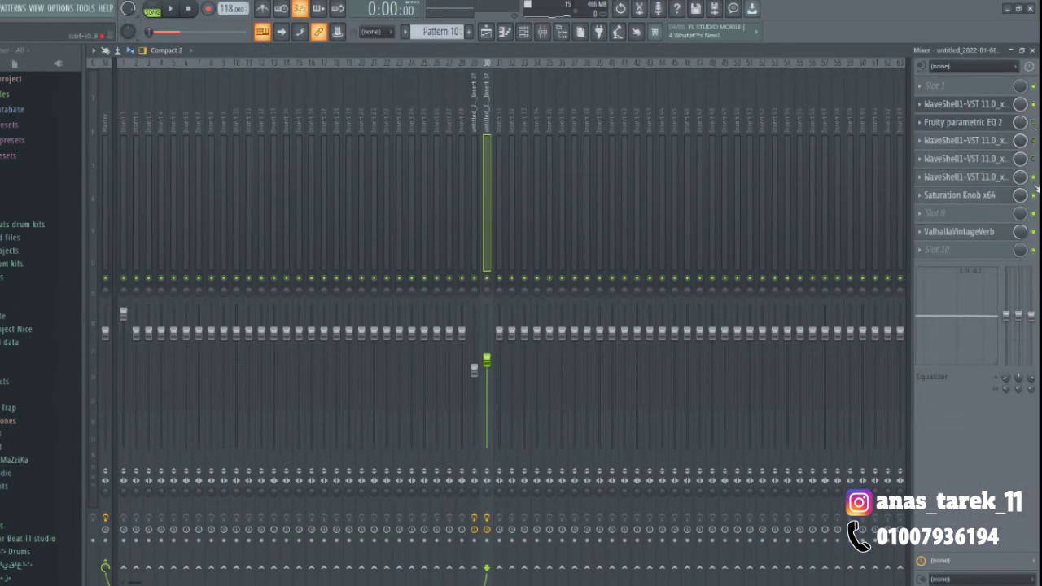
left_click(989, 108)
left_click_drag(695, 149, 580, 140)
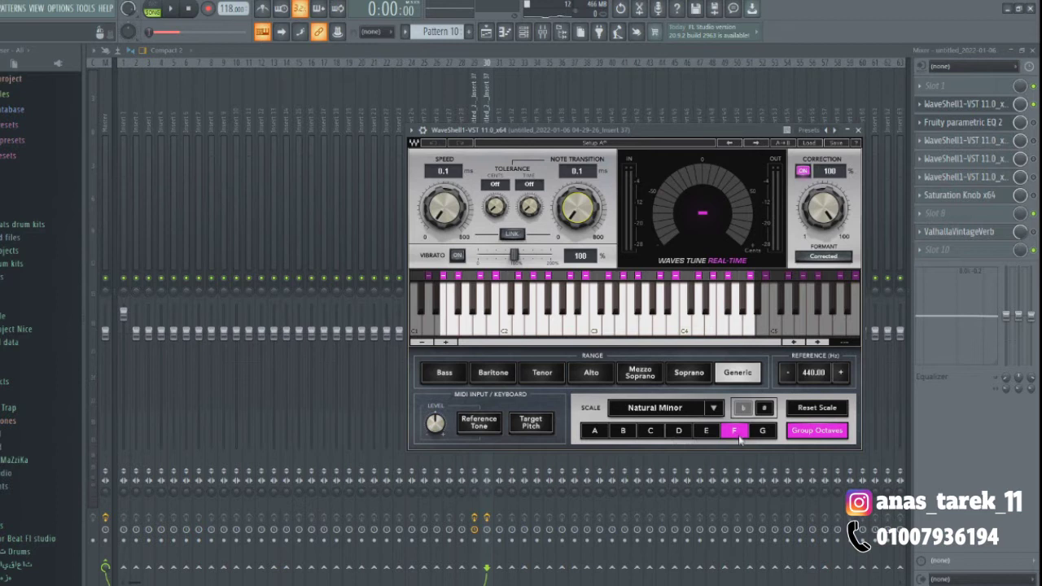
left_click(858, 131)
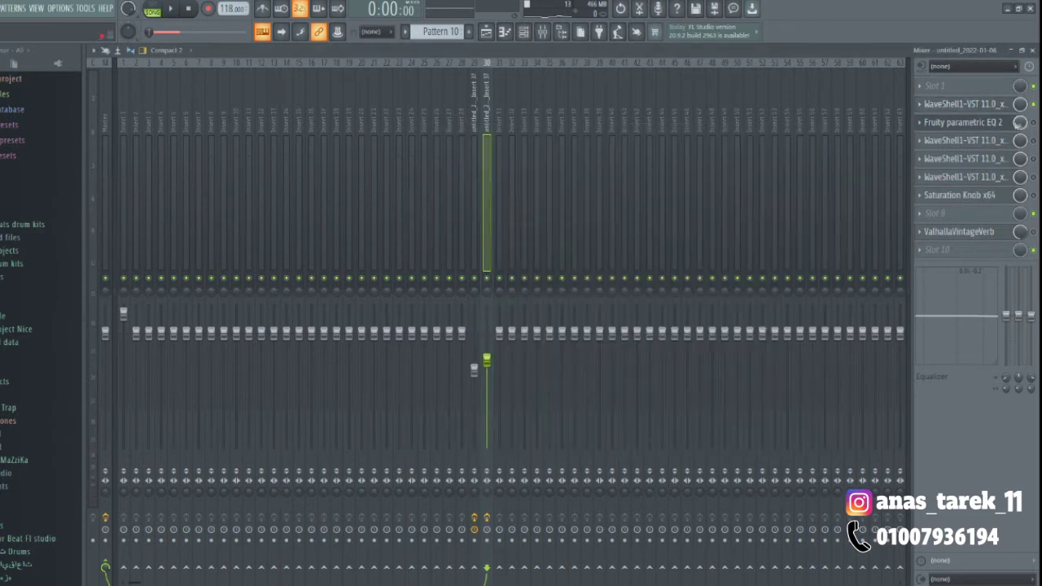
key("space")
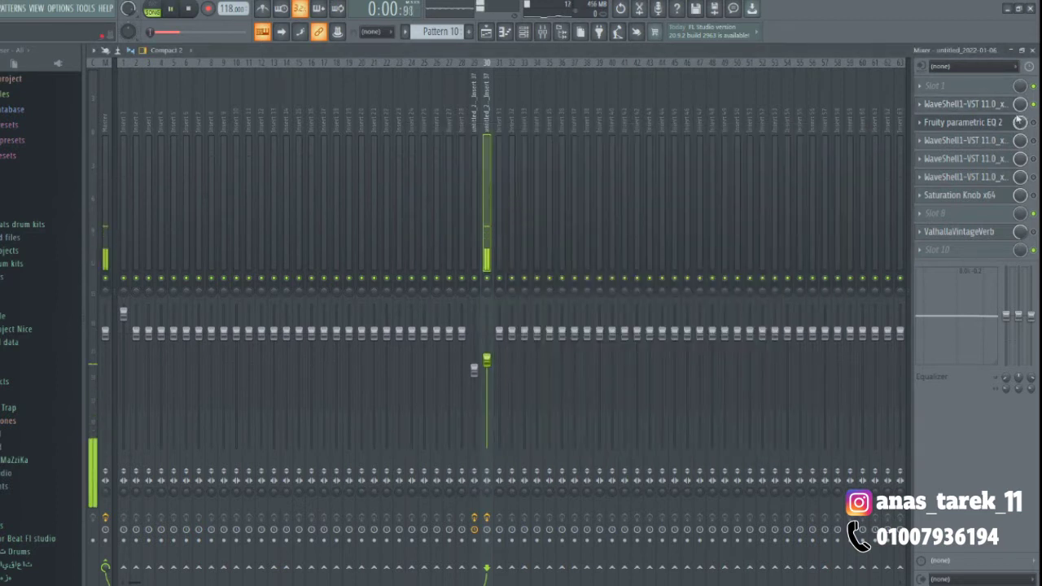
key("space")
Step: Enable Fruity parametric EQ 2 on insert 30 and open it to examine the vocal's EQ curve
left_click(998, 122)
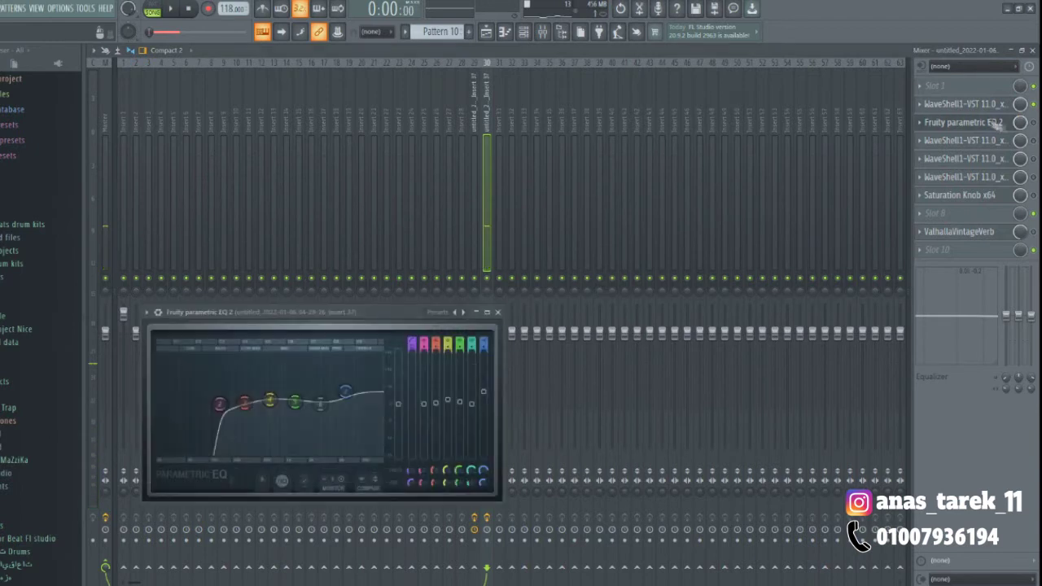
left_click(1034, 124)
left_click(1000, 125)
left_click(1000, 125)
left_click_drag(321, 313, 438, 272)
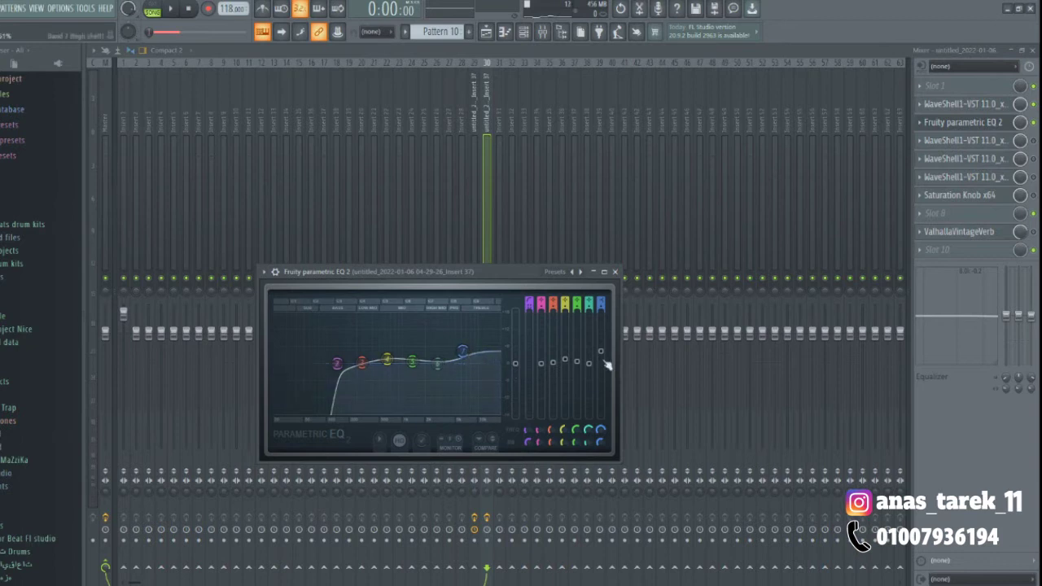
Step: Enable the Waves C6 multiband compressor in slot 4 of insert 30 and review its band settings
left_click(969, 177)
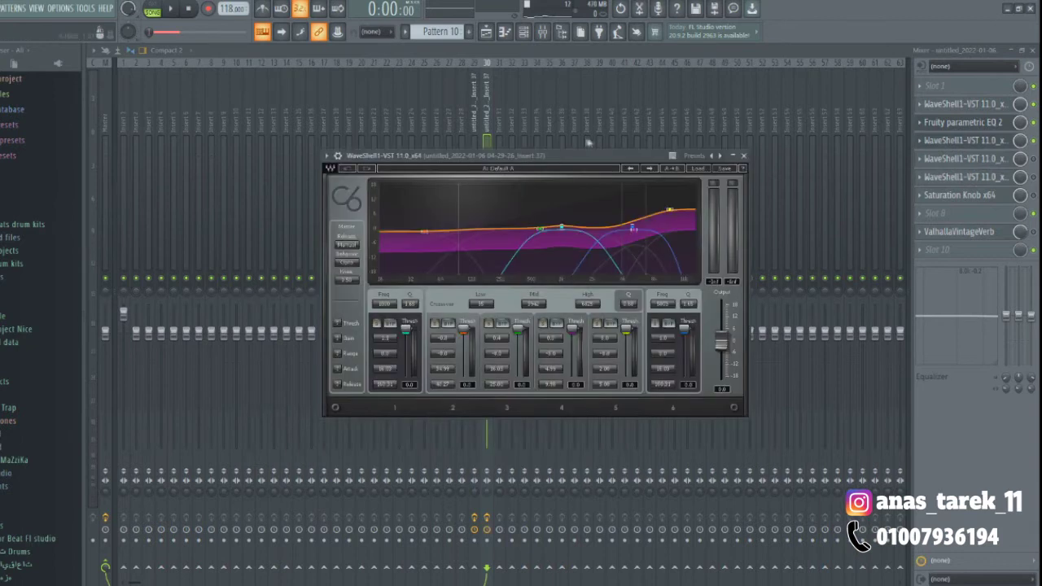
left_click_drag(589, 154, 626, 167)
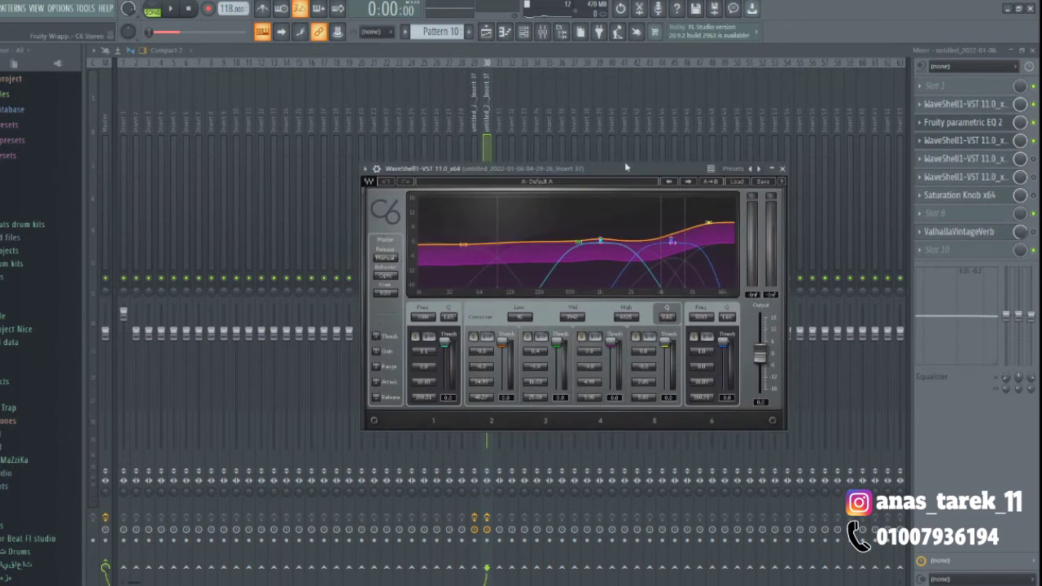
left_click_drag(651, 166, 661, 113)
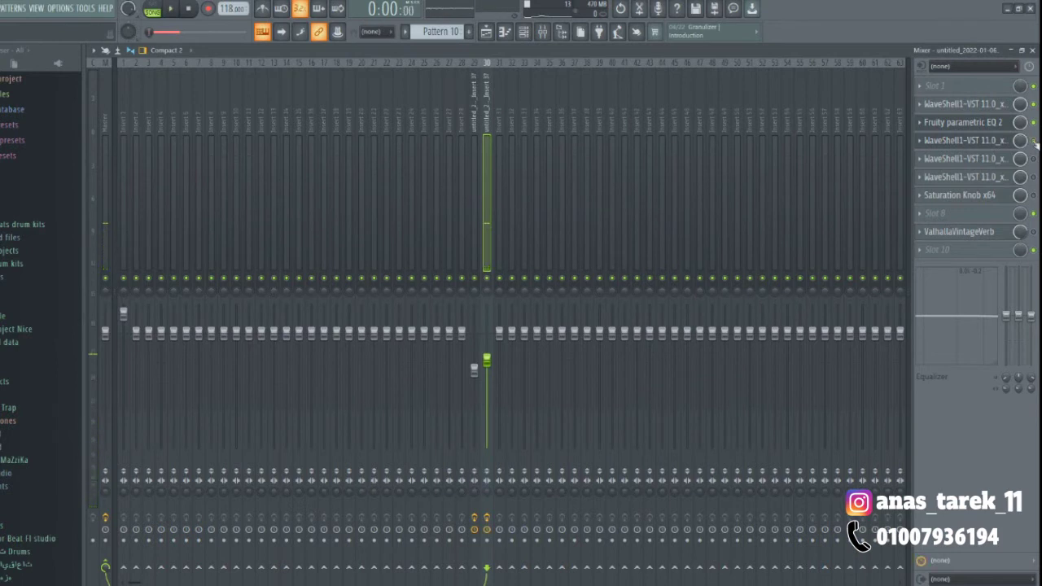
left_click(994, 143)
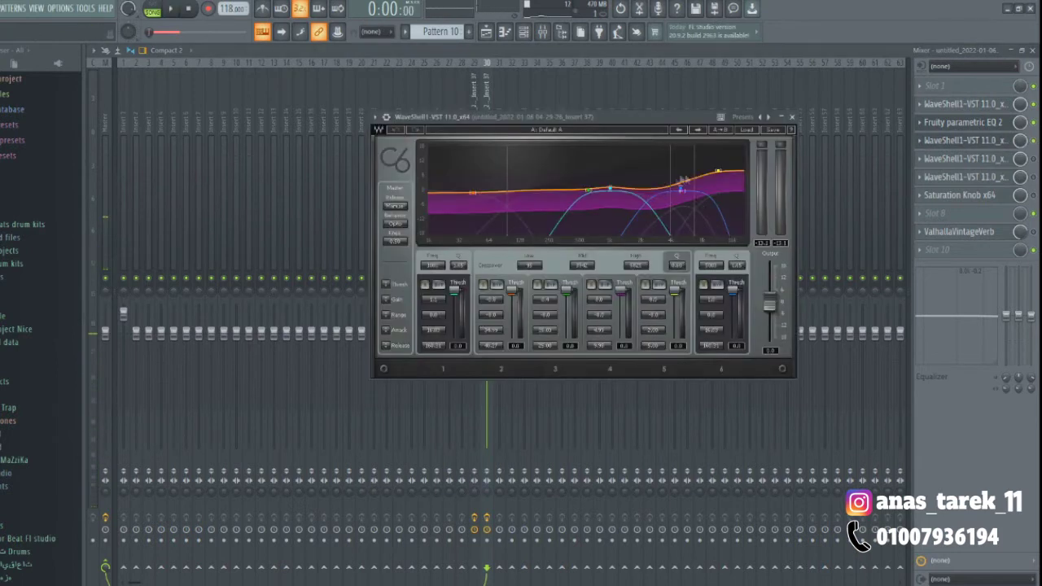
left_click(792, 117)
Step: Enable the Waves DeEsser in slot 5 and audition the insert 30 vocal with insert 29 muted
left_click(989, 158)
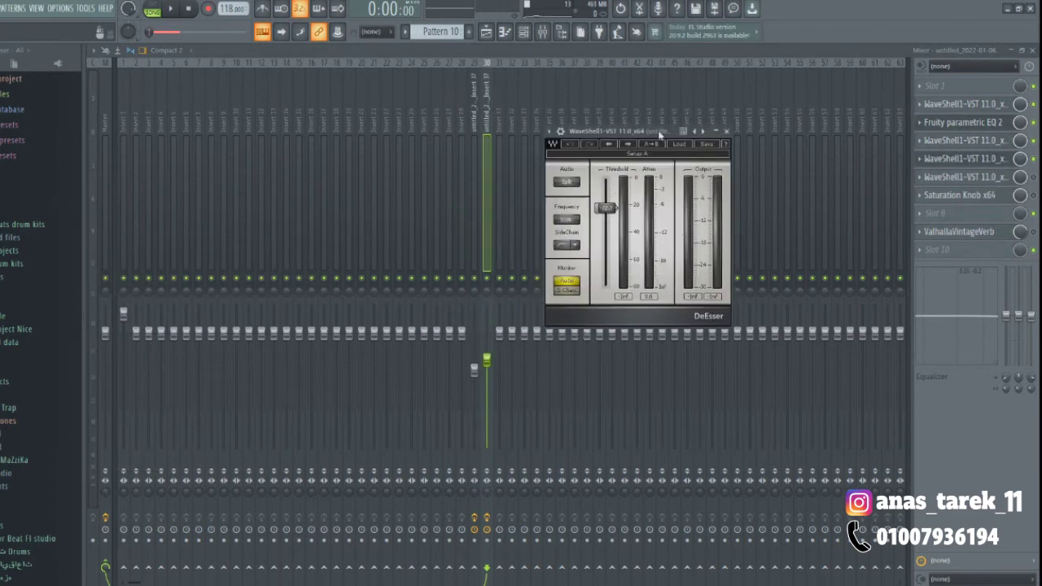
mouse_move(659, 136)
left_mouse_down()
mouse_move(654, 126)
mouse_move(669, 152)
left_mouse_up()
key("space")
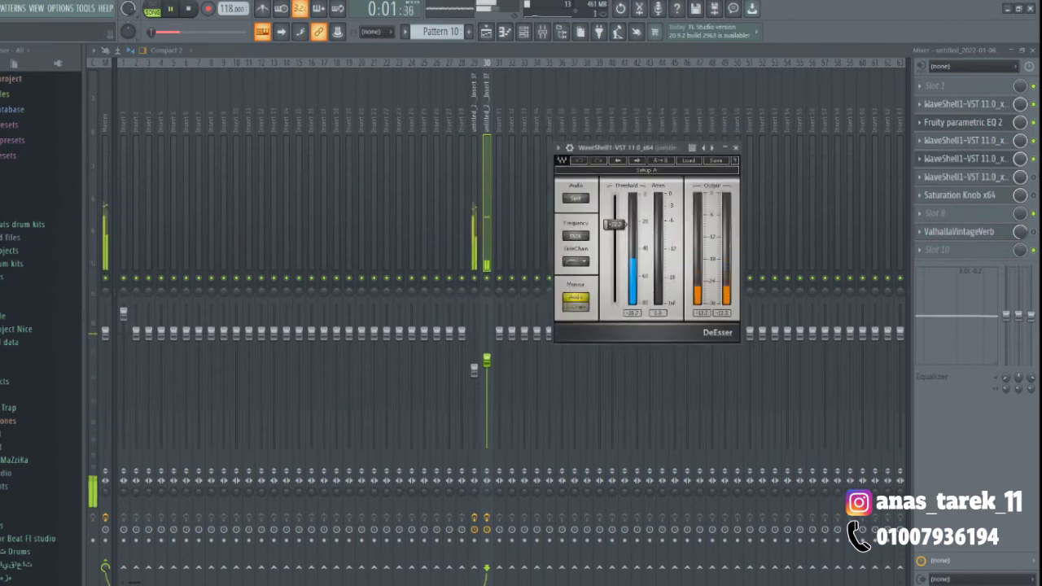
left_click(473, 277)
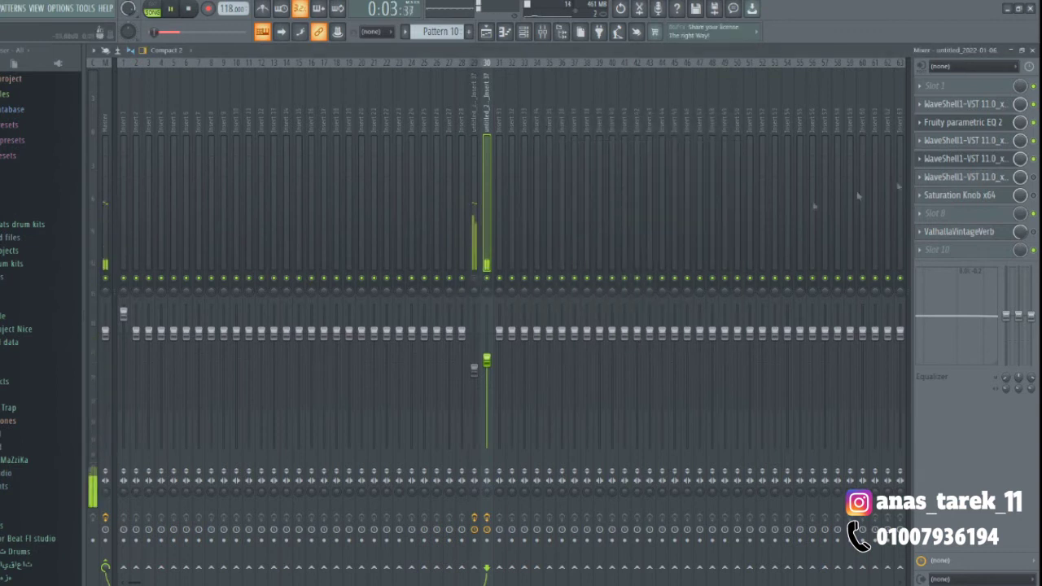
key("space")
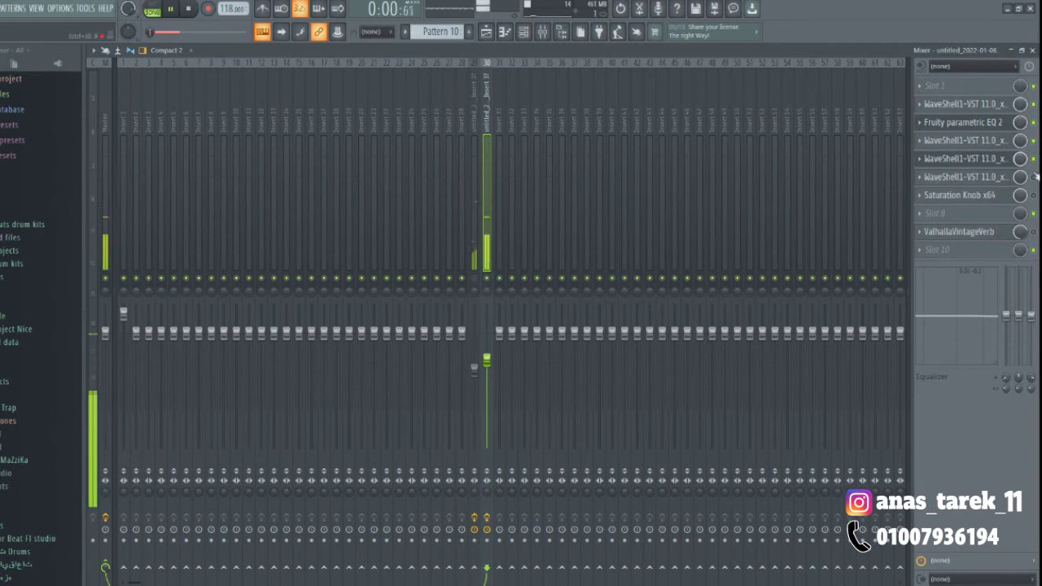
Step: Enable the CLA-2A compressor in slot 6 of insert 30, view its settings and stop playback
left_click(979, 178)
left_click(979, 178)
left_click(976, 181)
key("space")
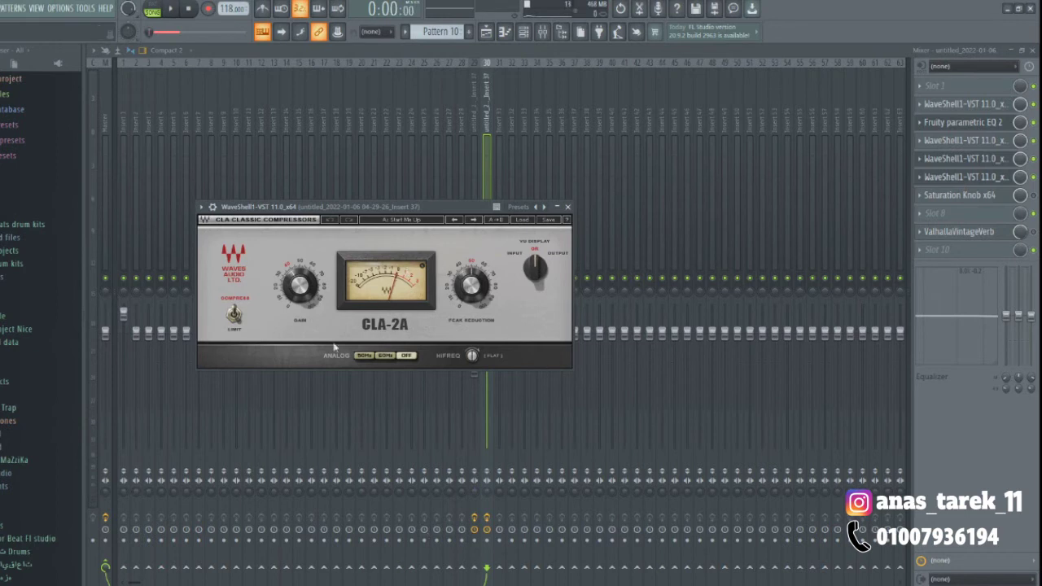
Step: Enable the Softube Saturation Knob in slot 7 of insert 30 and show its settings
left_click(987, 196)
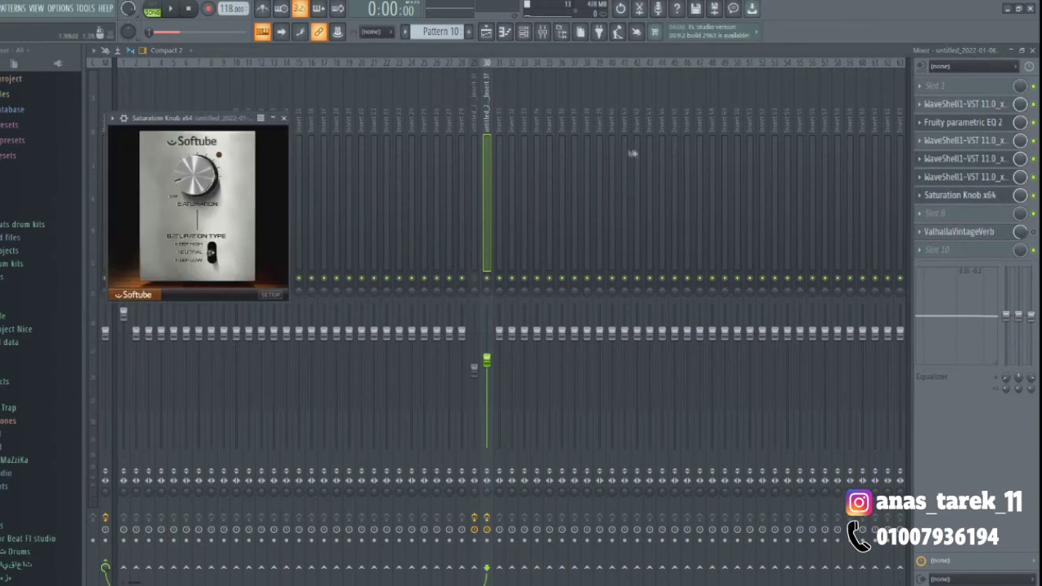
left_click_drag(205, 118, 372, 133)
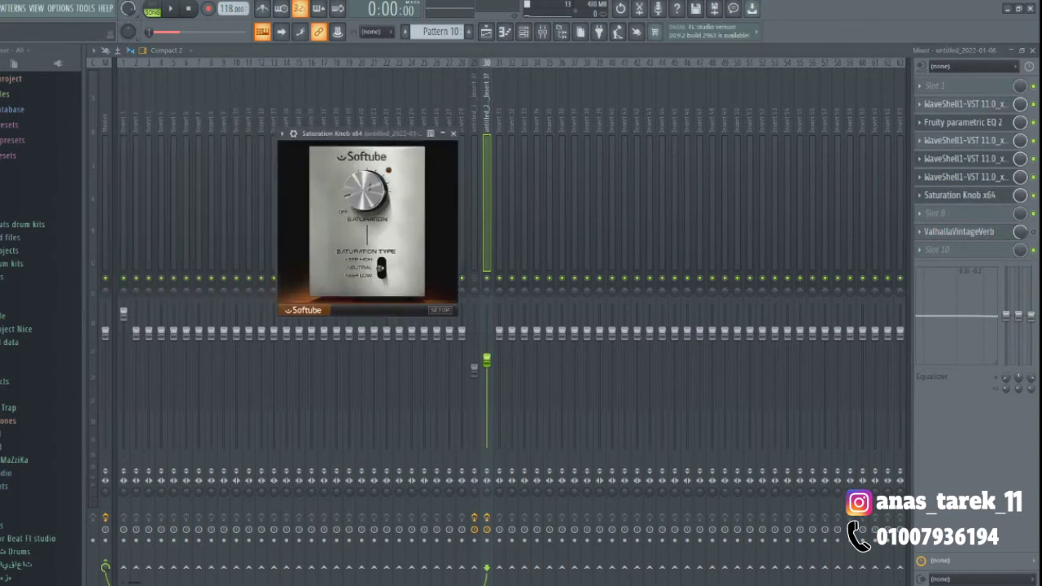
left_click_drag(411, 136, 672, 152)
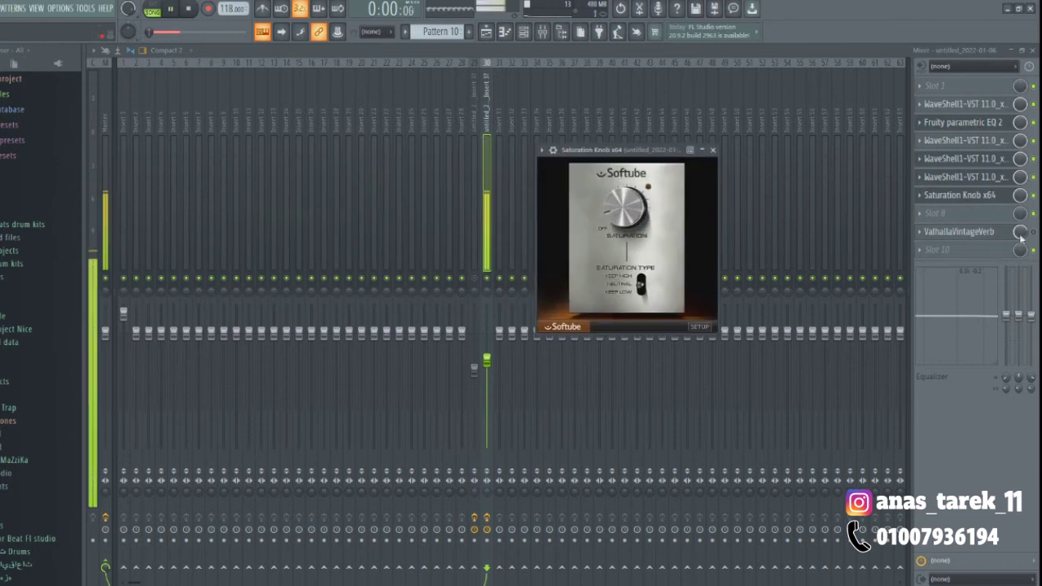
Step: Enable ValhallaVintageVerb in slot 9 of insert 30, show its settings and audition the vocal with the reverb
left_click(978, 234)
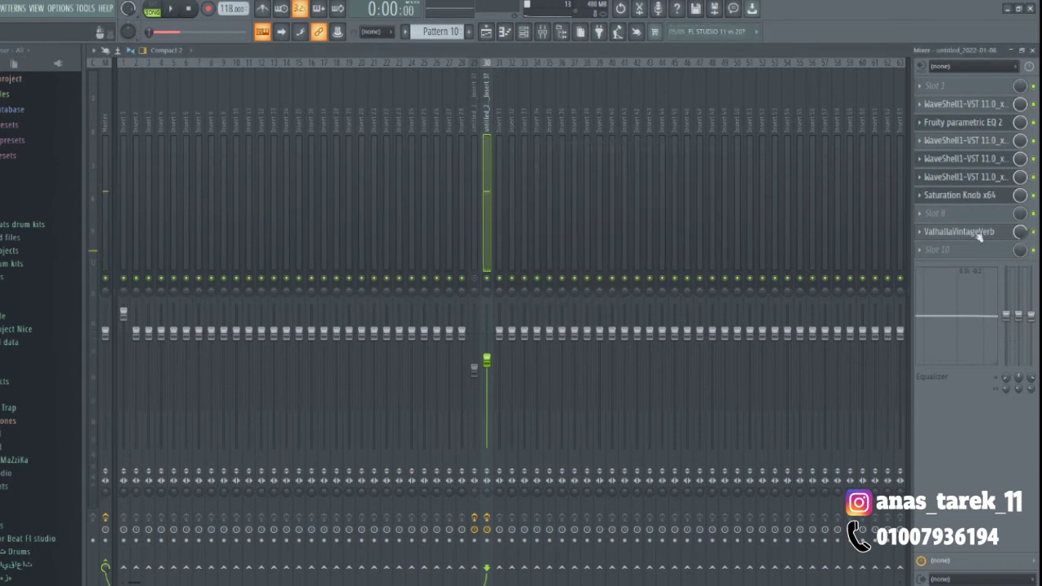
left_click(970, 235)
left_click_drag(325, 179, 617, 179)
key("space")
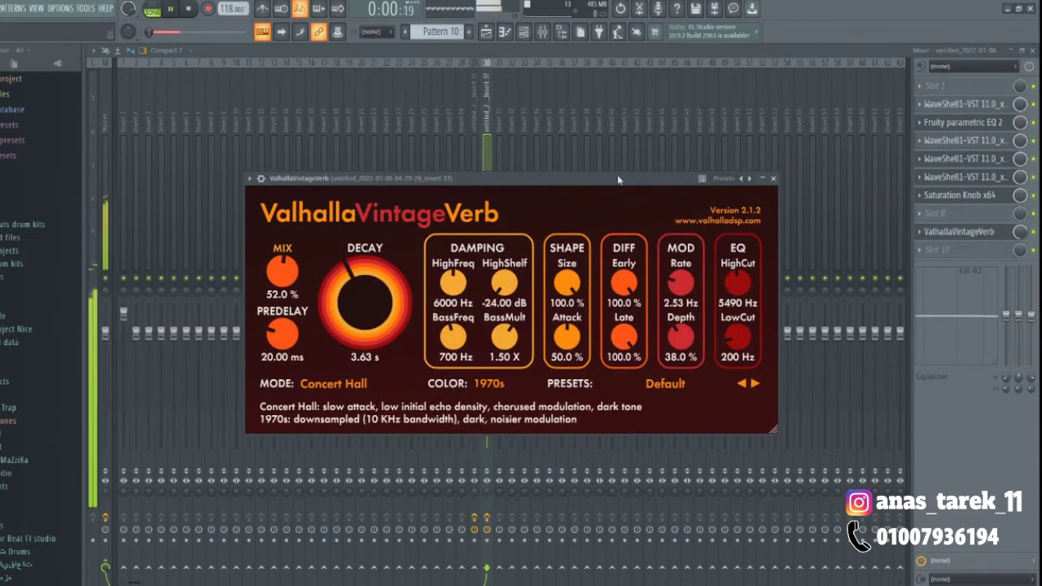
left_click(493, 132)
key("space")
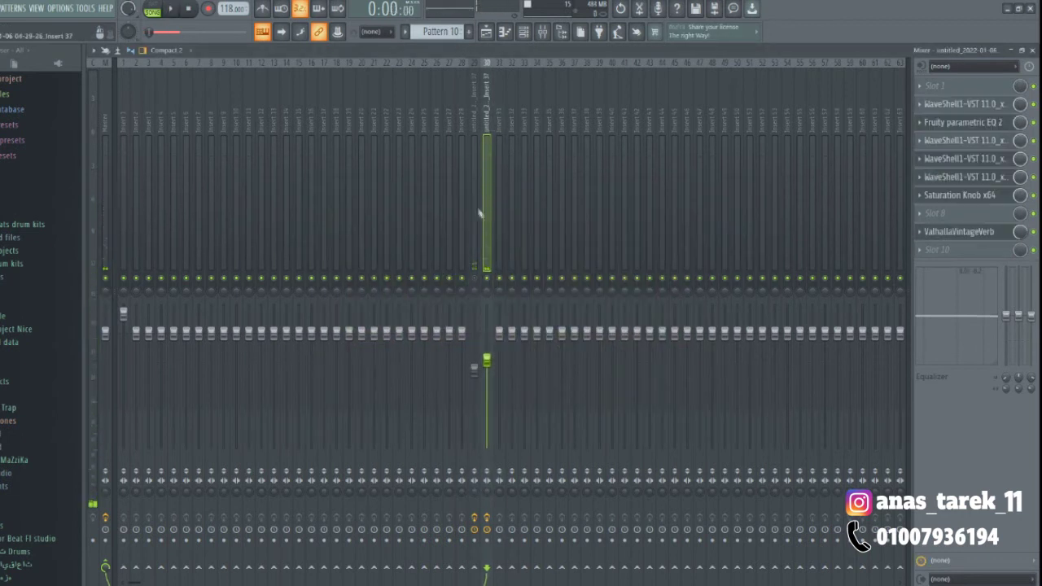
Step: Unmute insert 29, select it and show the settings of its Fruity Limiter
left_click(477, 274)
left_click(489, 233)
left_click(475, 228)
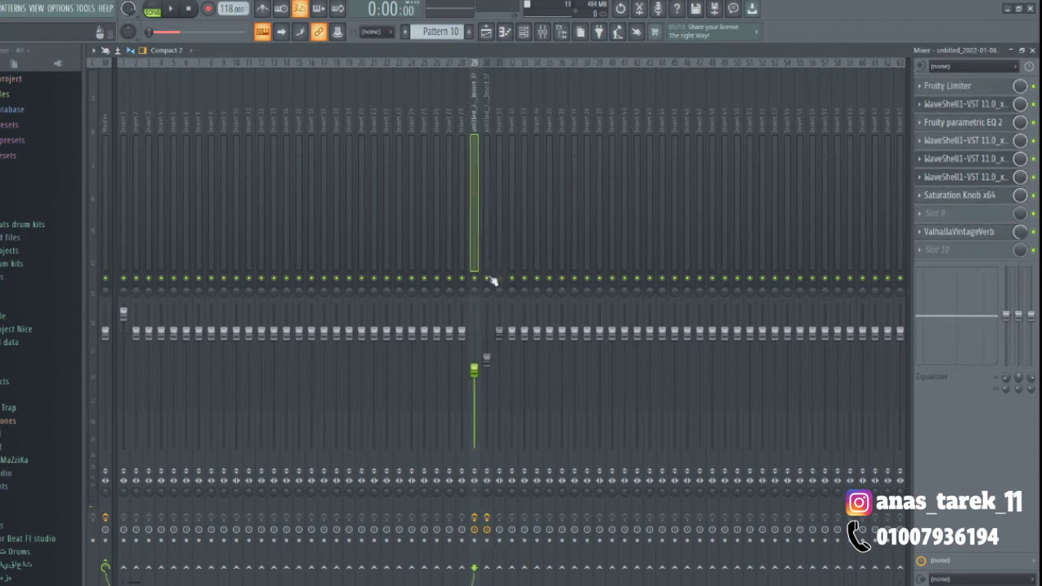
left_click(974, 87)
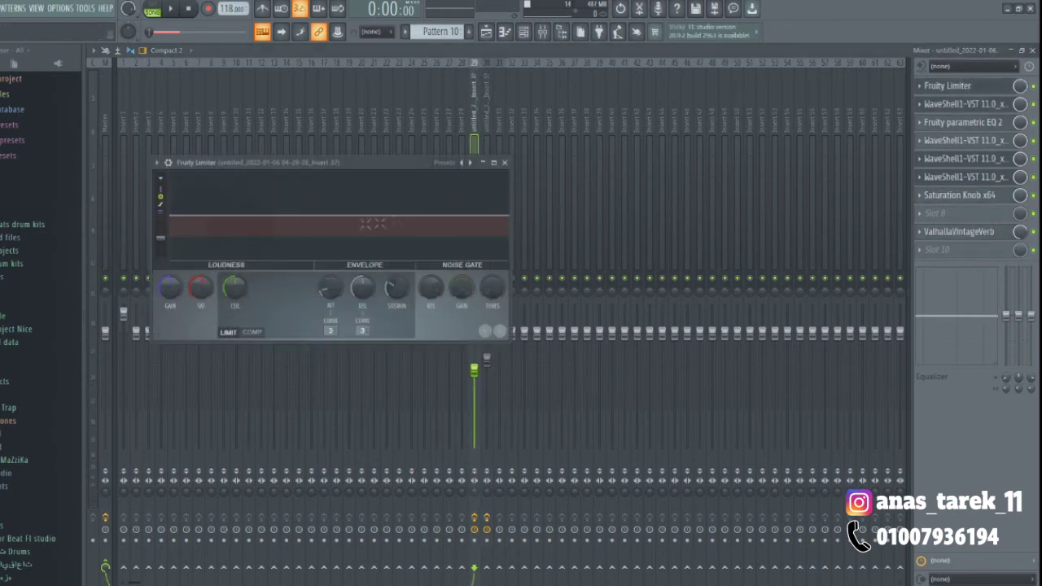
left_click_drag(392, 175, 444, 175)
Step: Audition the insert 29 vocal with insert 30 muted and view its Waves Tune Real-Time settings
left_click(486, 31)
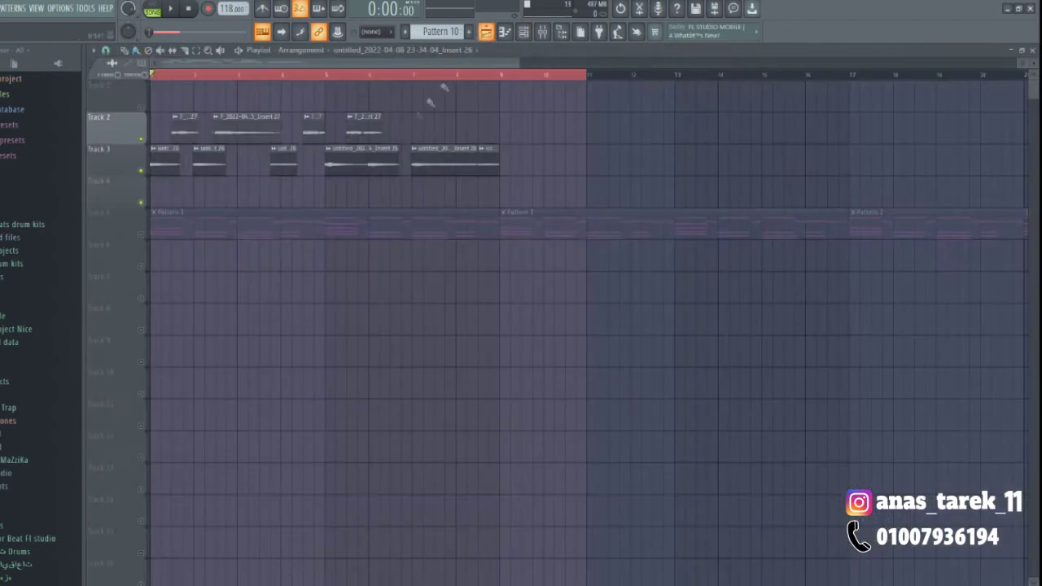
left_click(542, 31)
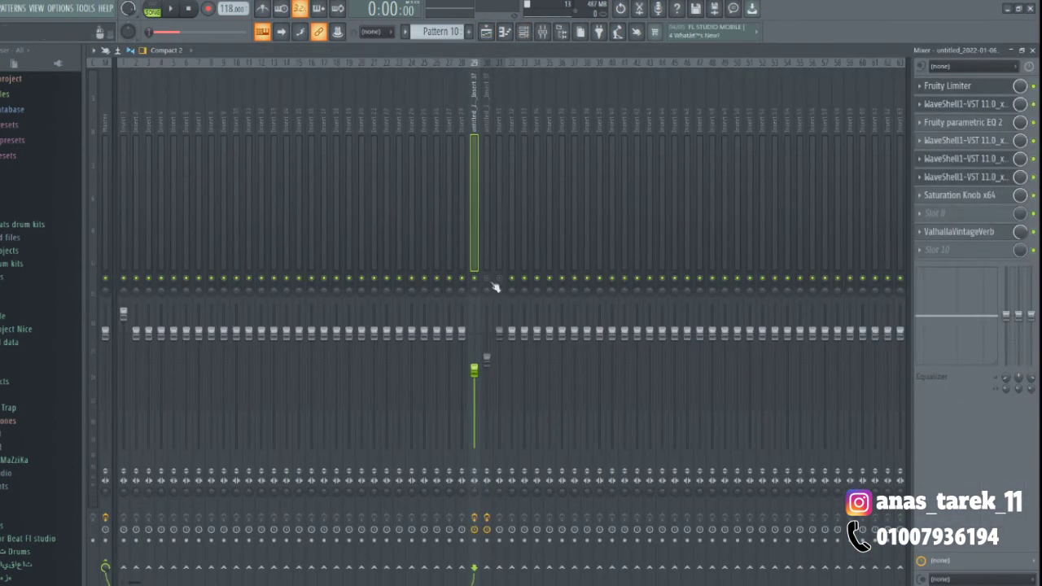
key("space")
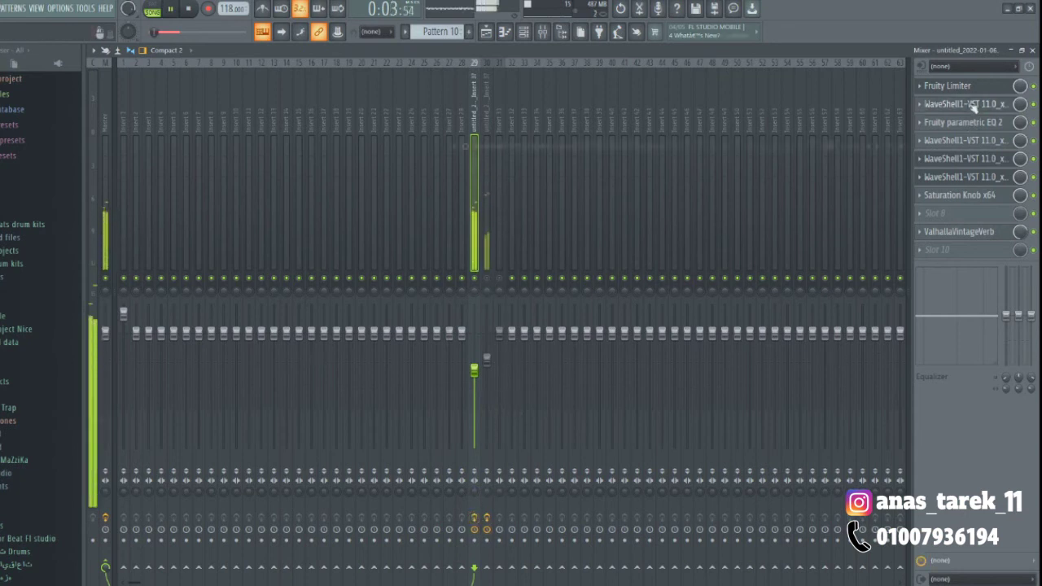
left_click(969, 104)
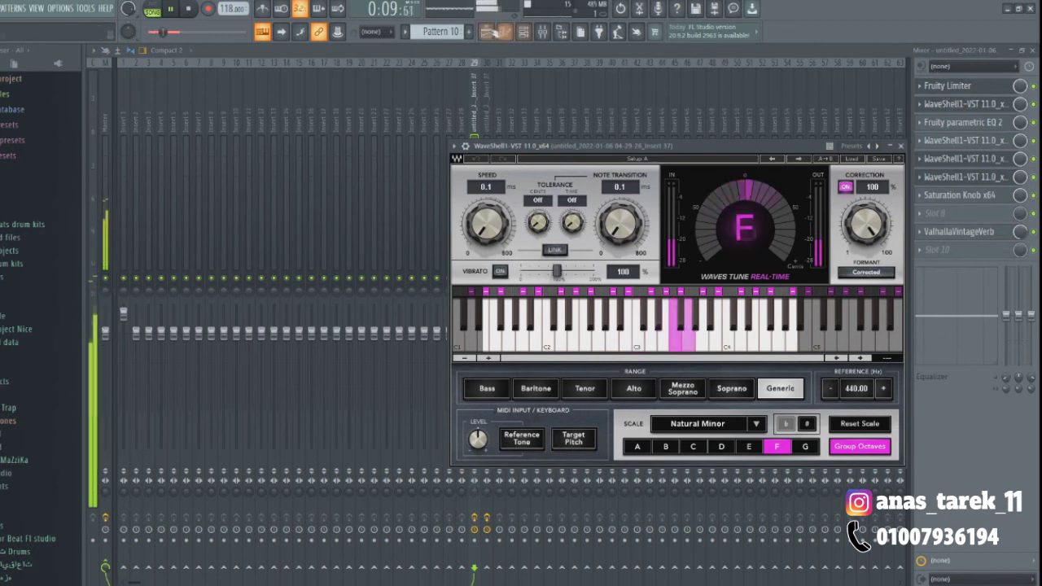
key("space")
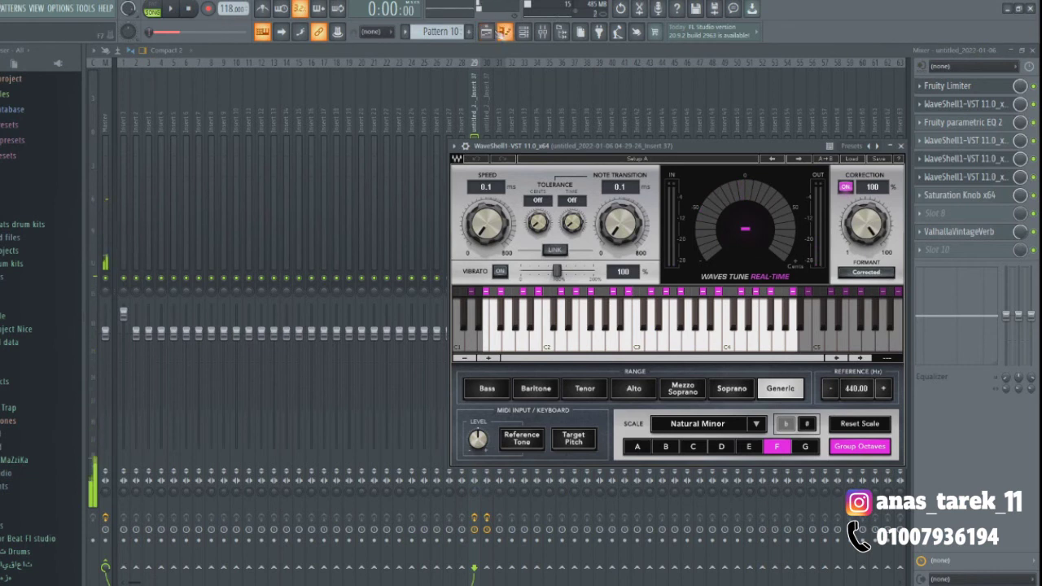
Step: Unmute insert 30 so both vocal inserts are active, and select insert 29 again
left_click(488, 33)
left_click(489, 33)
left_click(488, 108)
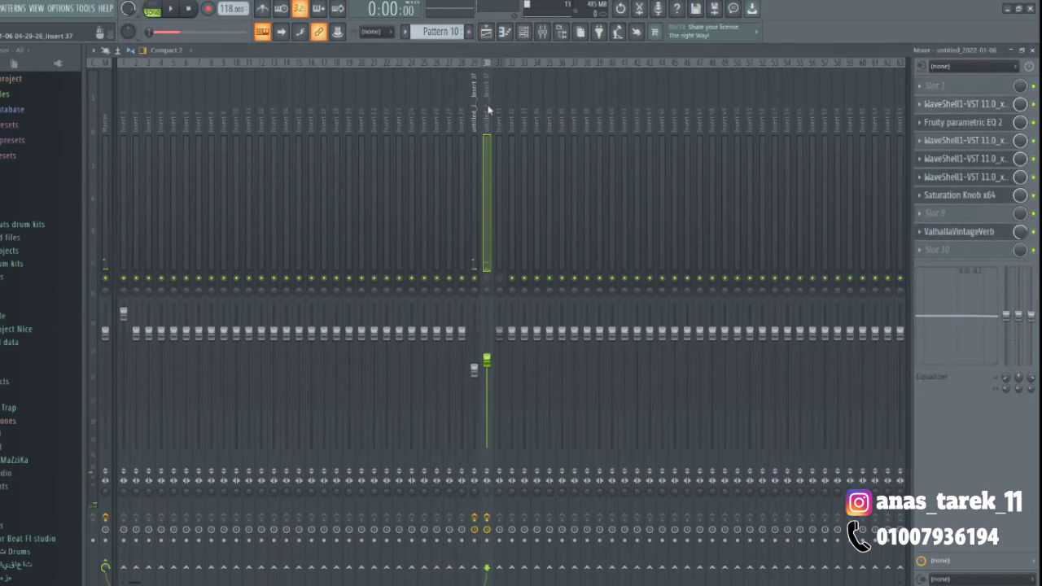
left_click(478, 252)
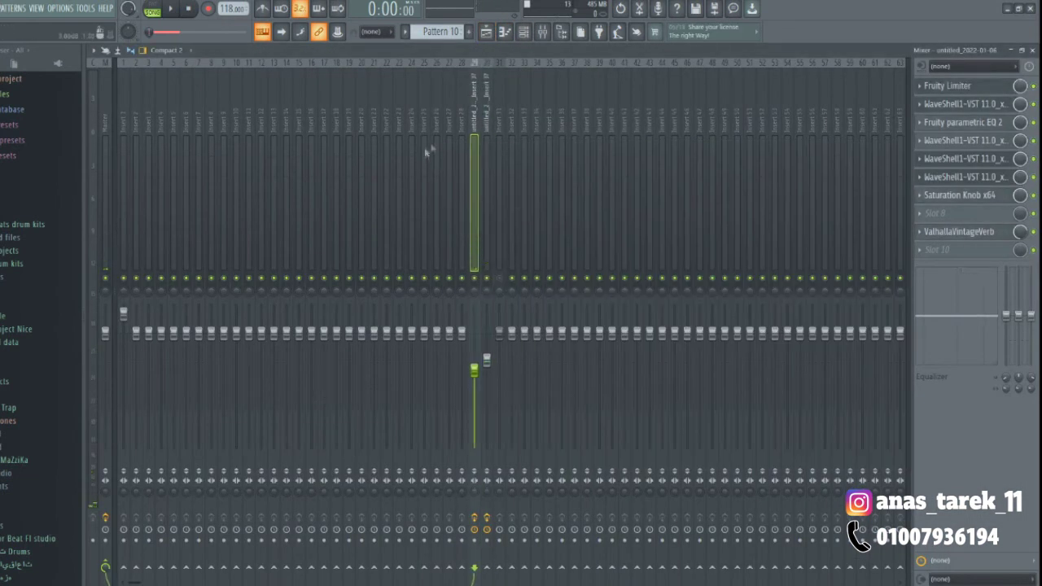
Step: Unmute Track 5 in the playlist and view the Keyscape notes of Pattern 1 in the piano roll
key("F5")
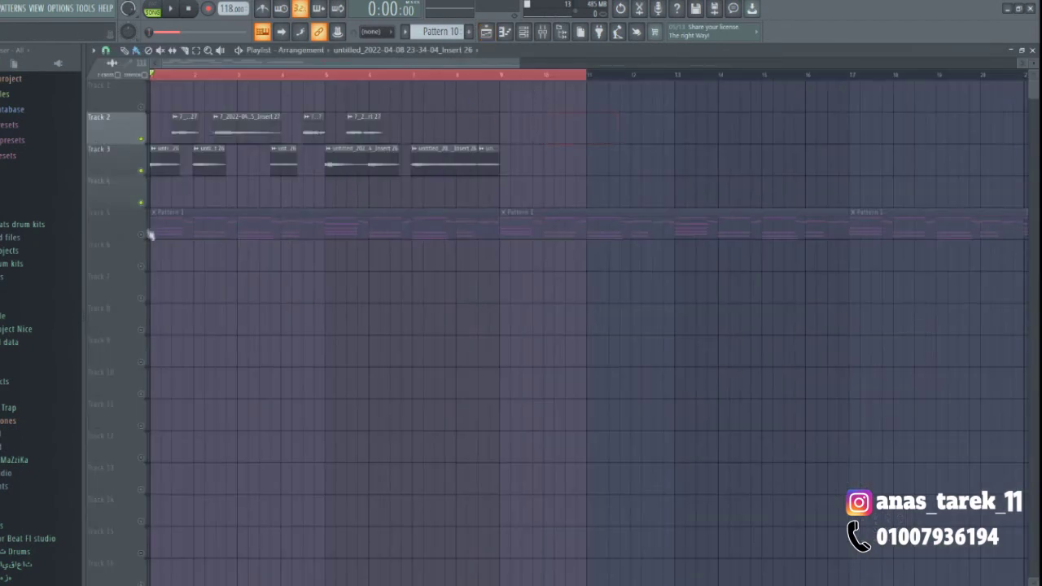
left_click(142, 234)
double_click(282, 216)
left_click(506, 34)
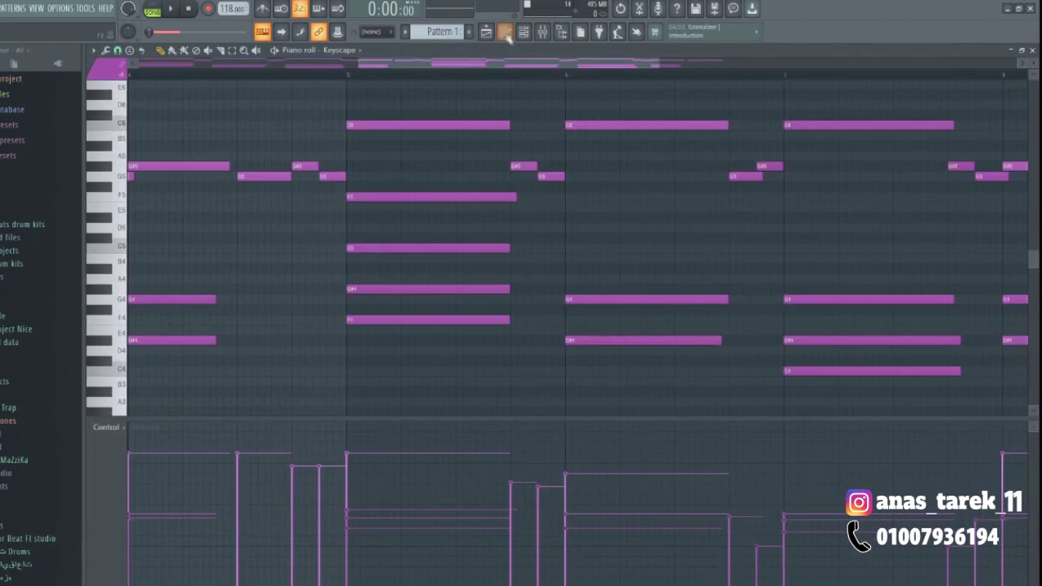
left_click(505, 34)
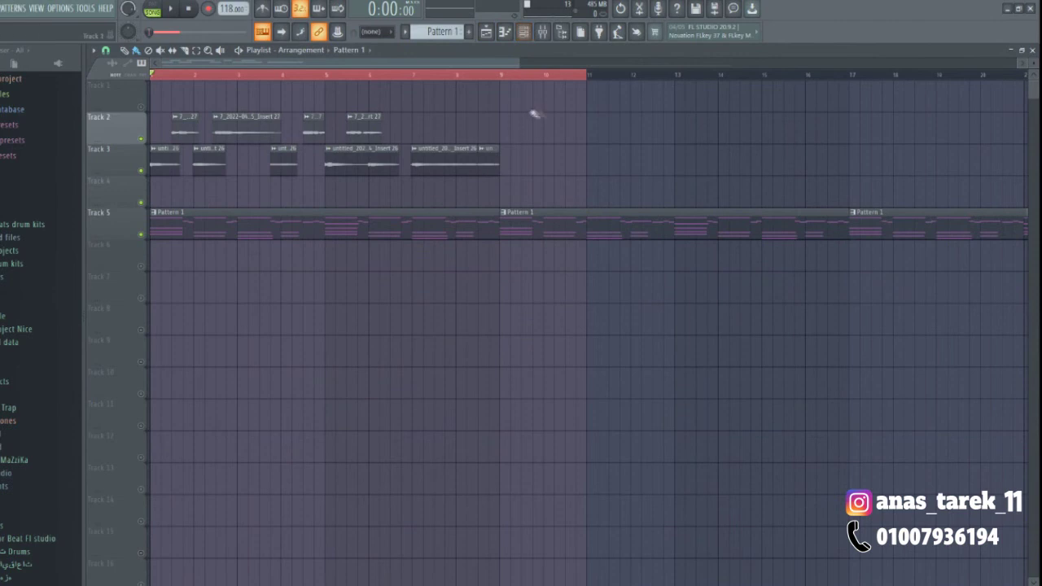
Step: Play the arrangement, set the Keyscape channel's volume to 84% in the channel rack, and stop playback
key("space")
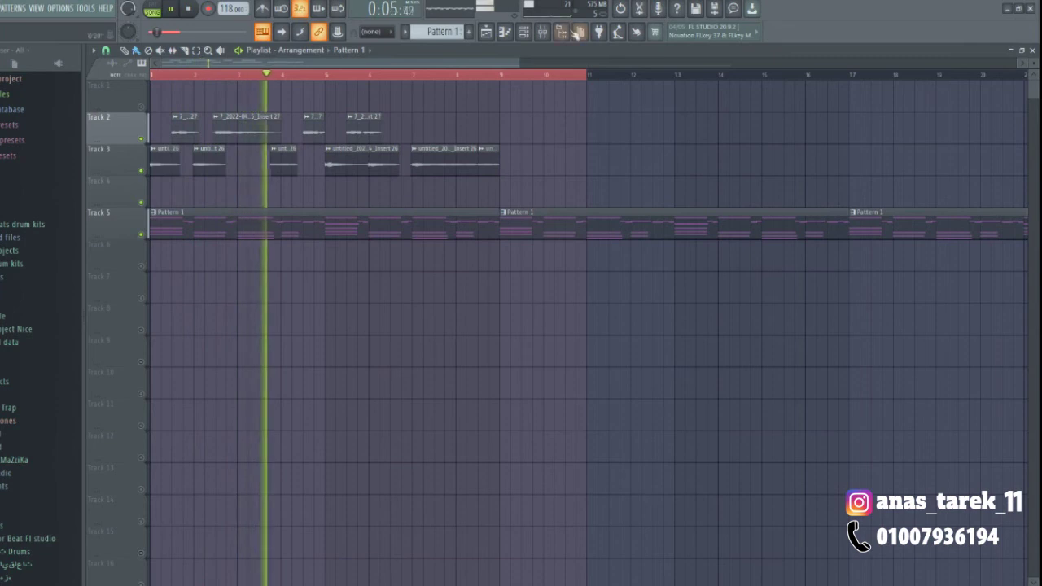
left_click(525, 32)
left_click_drag(290, 271, 291, 265)
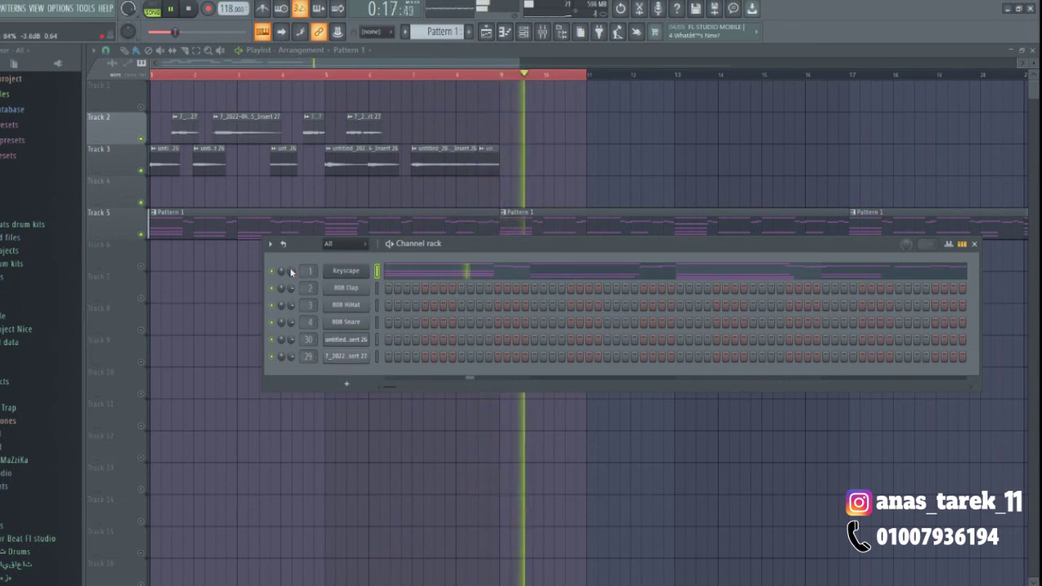
key("space")
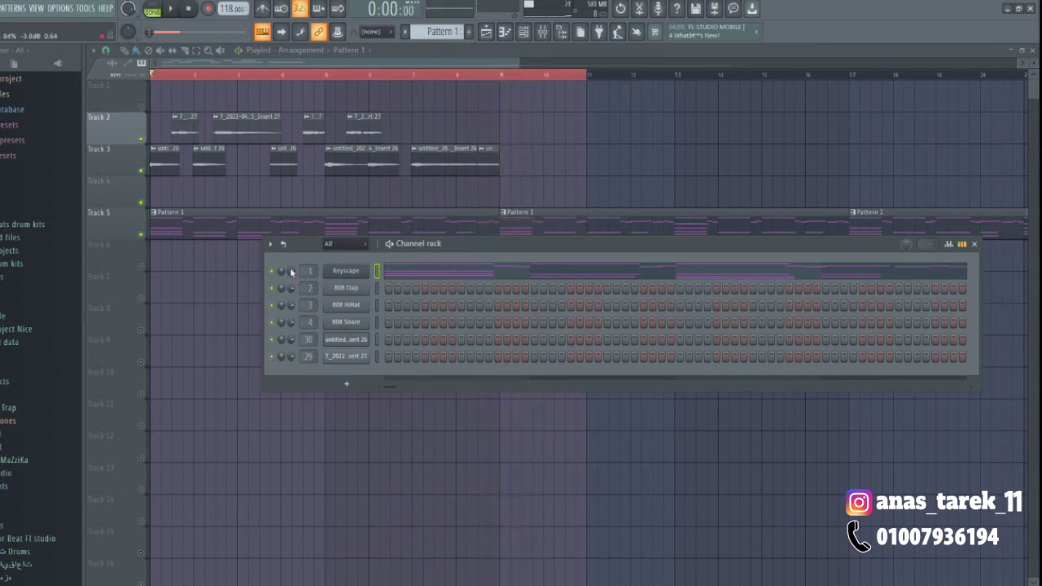